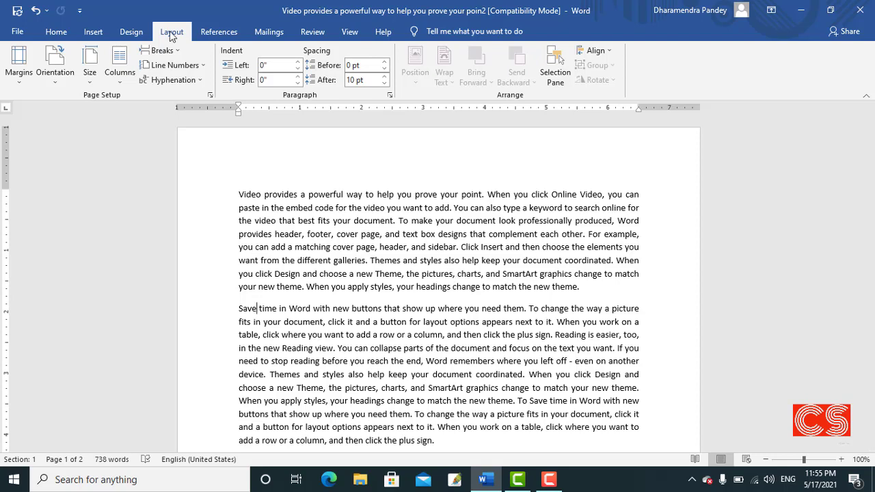
- Try a two-column layout on the whole document
left_click(115, 84)
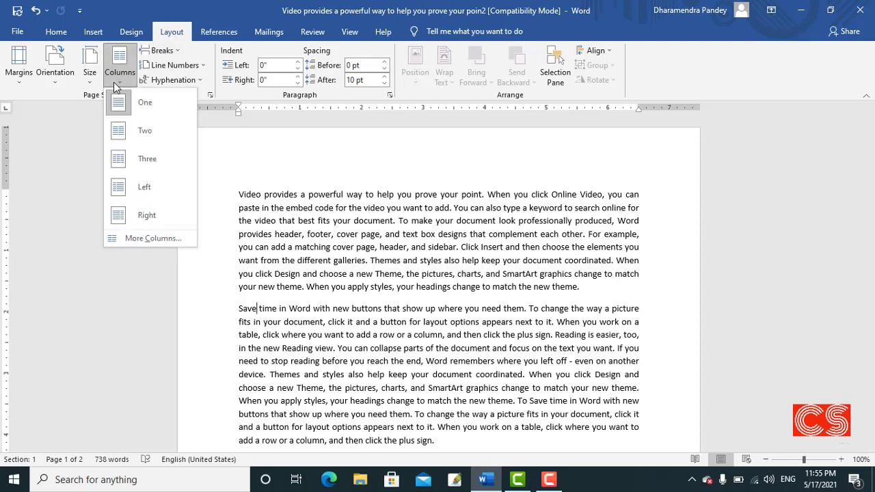
left_click(143, 136)
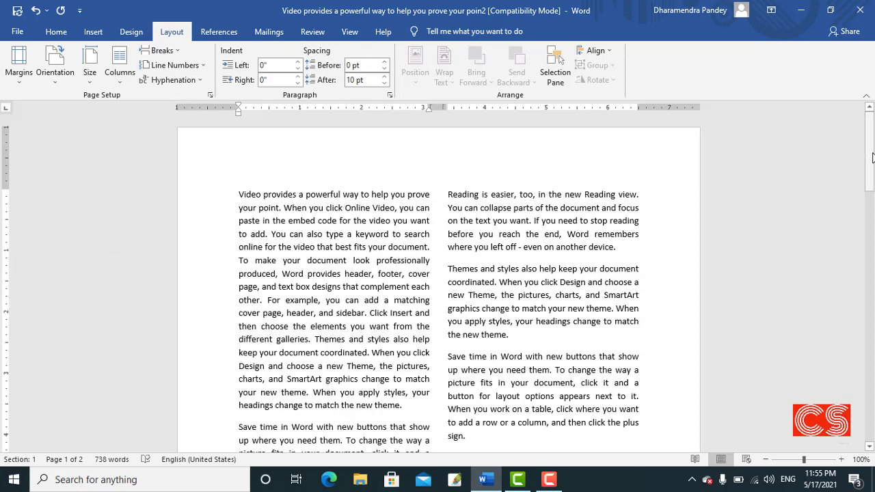
left_click_drag(870, 176, 857, 142)
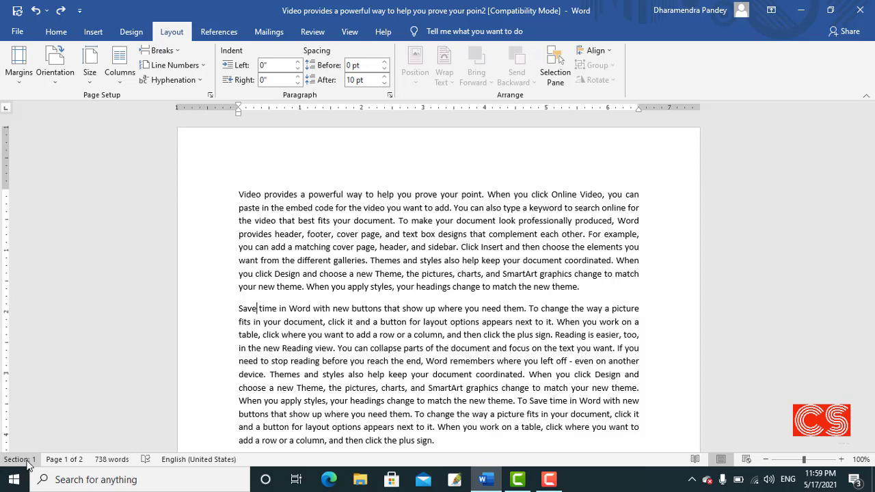
- Insert a continuous section break at the start of the second paragraph, "Save time in Word"
left_click(159, 50)
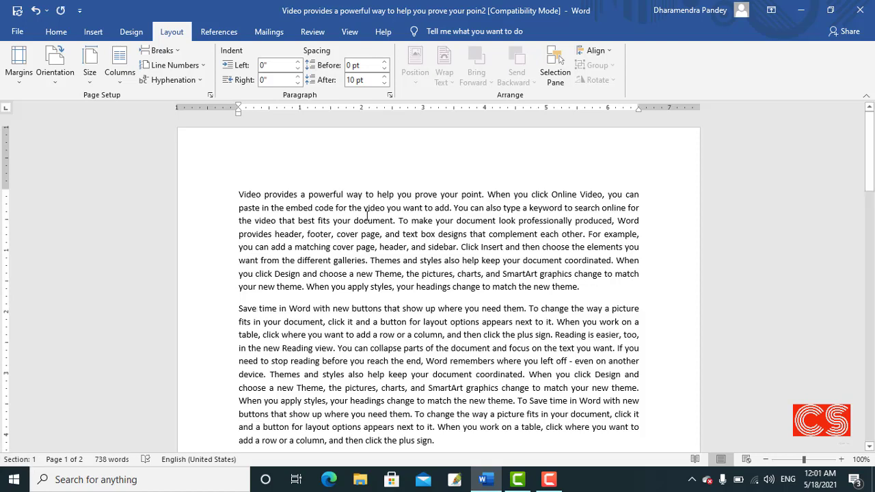
left_click_drag(871, 163, 869, 238)
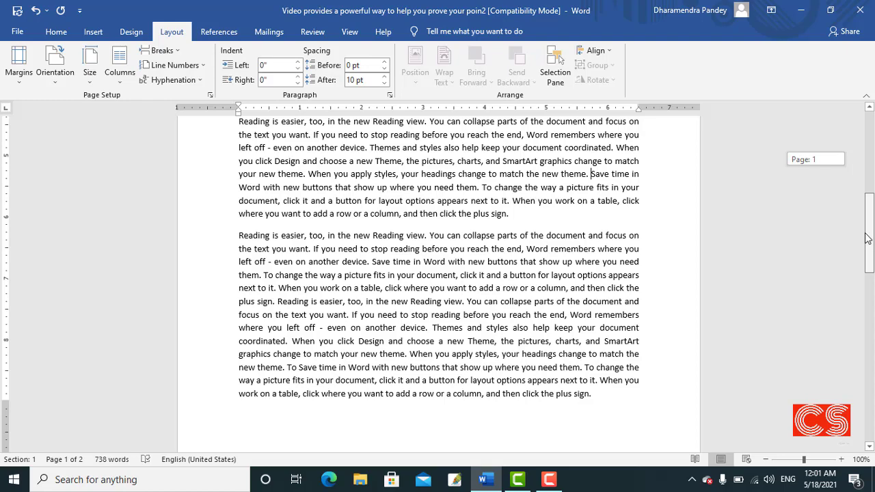
left_click_drag(869, 238, 874, 189)
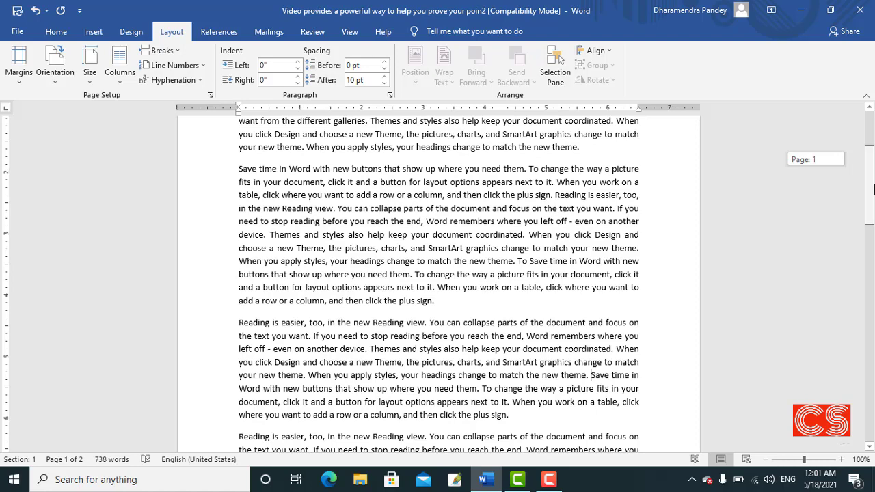
left_click_drag(874, 189, 874, 155)
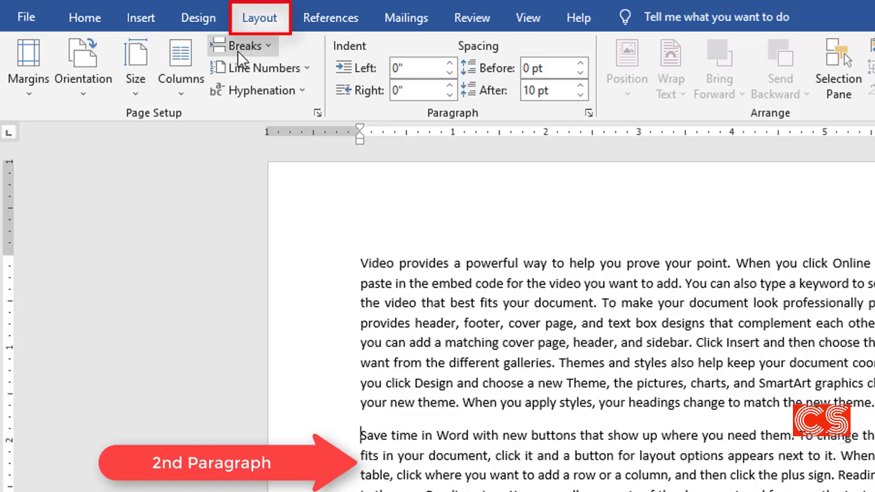
left_click(270, 49)
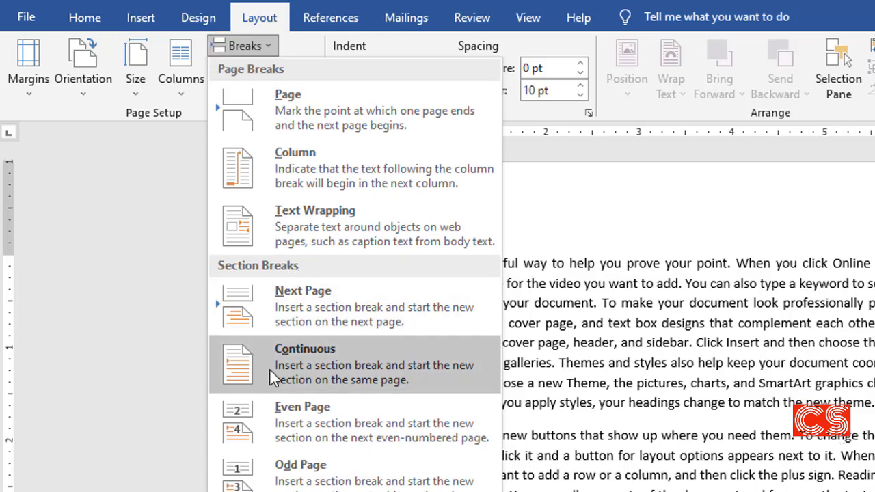
left_click(351, 362)
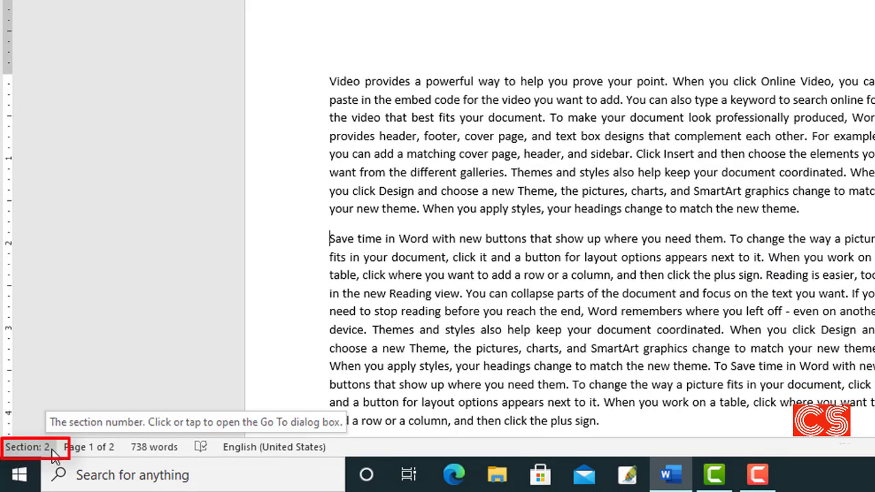
- Insert a continuous section break at the start of the third paragraph
scroll(399, 274, "down", 7)
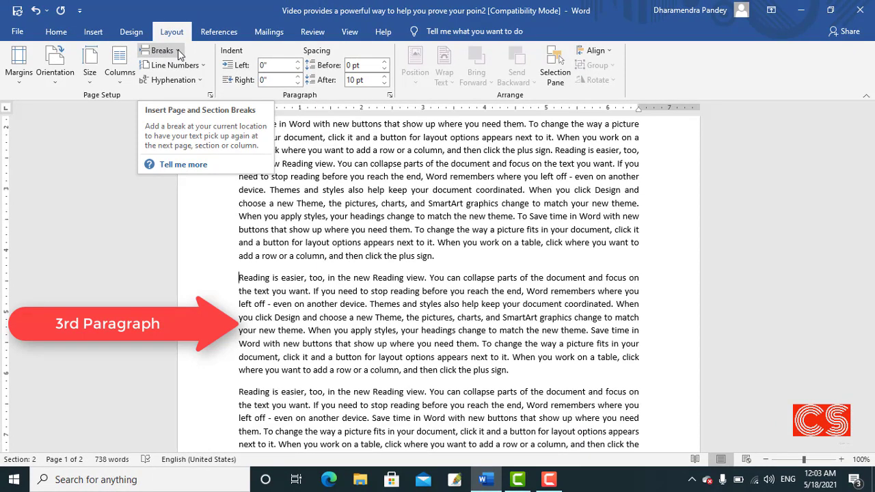
left_click(178, 50)
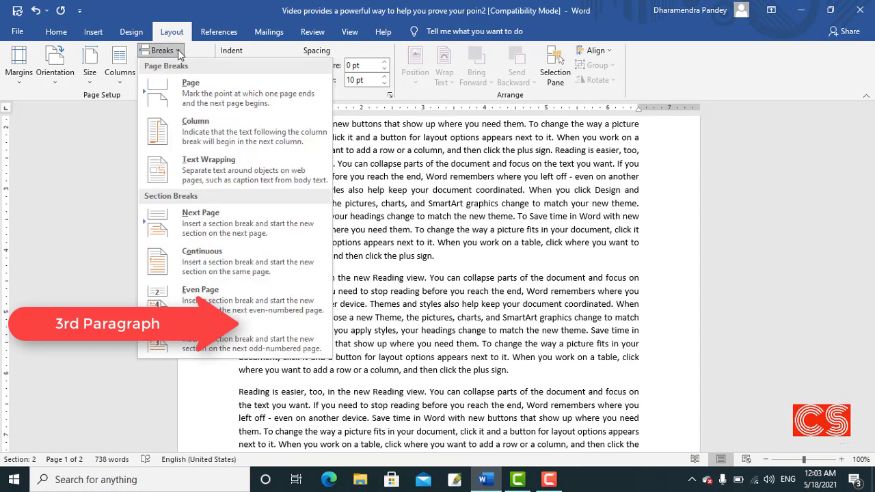
left_click(195, 265)
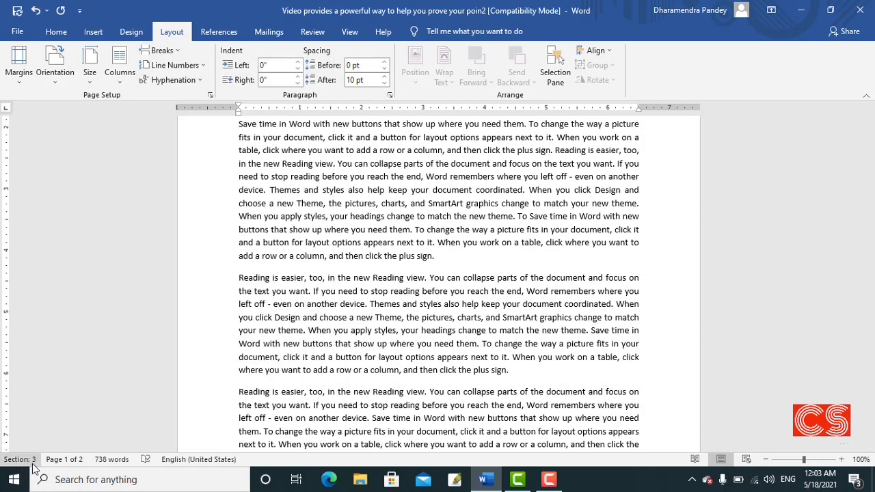
- Insert a continuous section break at the start of the fourth paragraph
scroll(211, 366, "down", 2)
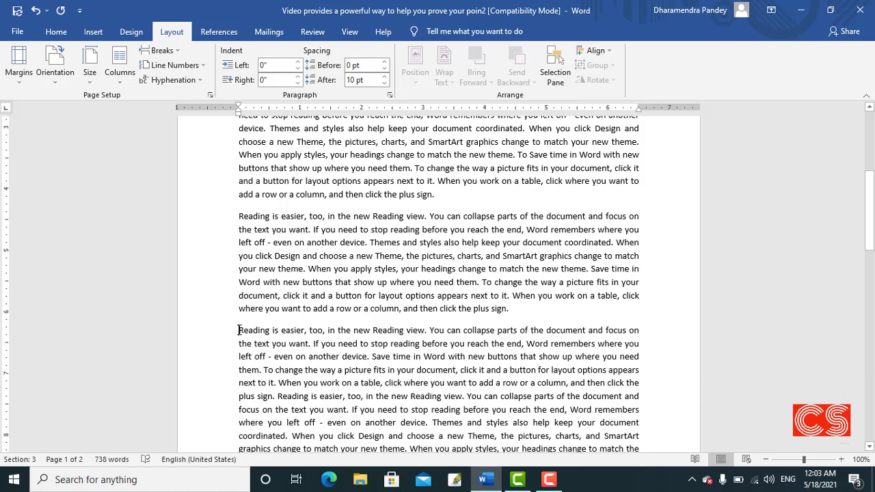
left_click(175, 49)
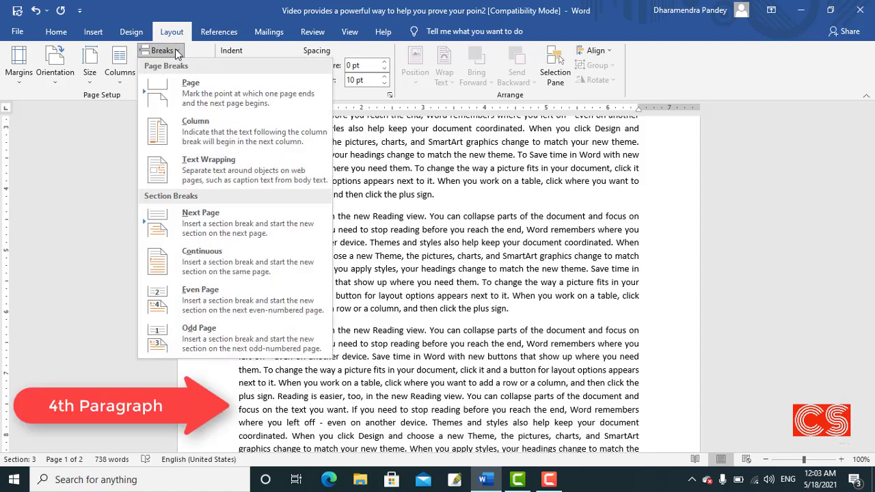
left_click(218, 263)
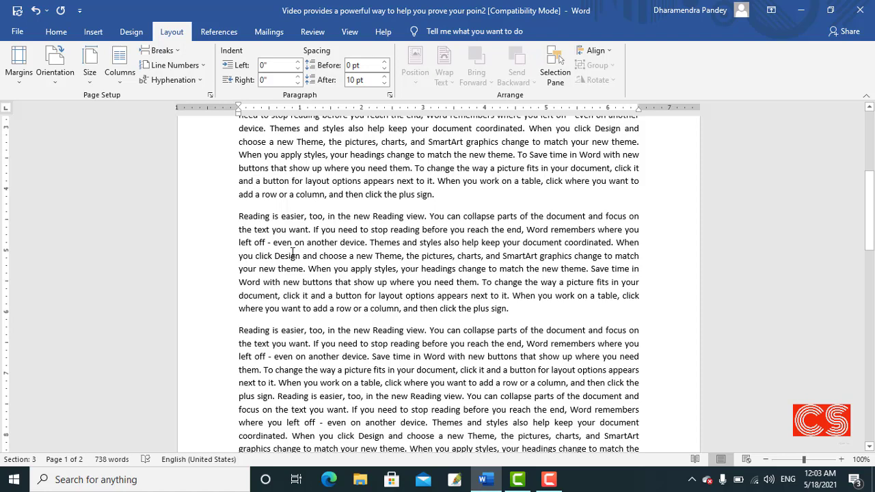
- Format the second paragraph's section in two columns
scroll(309, 158, "up", 4)
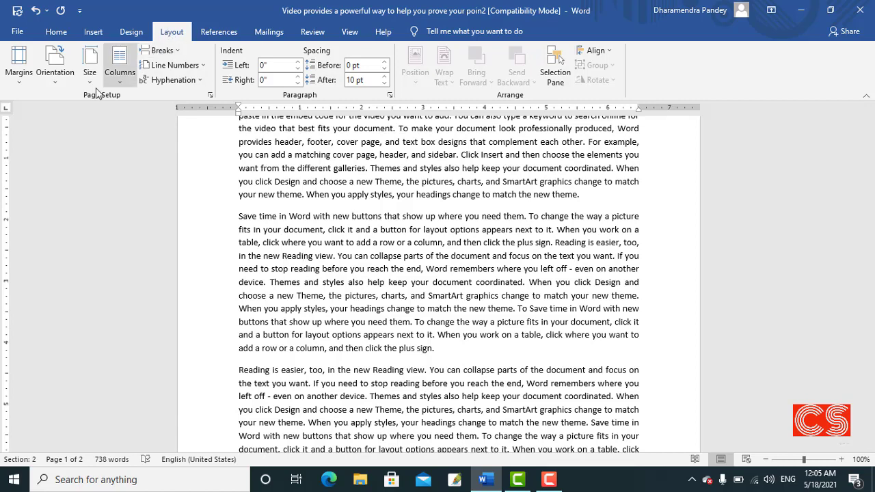
left_click(121, 82)
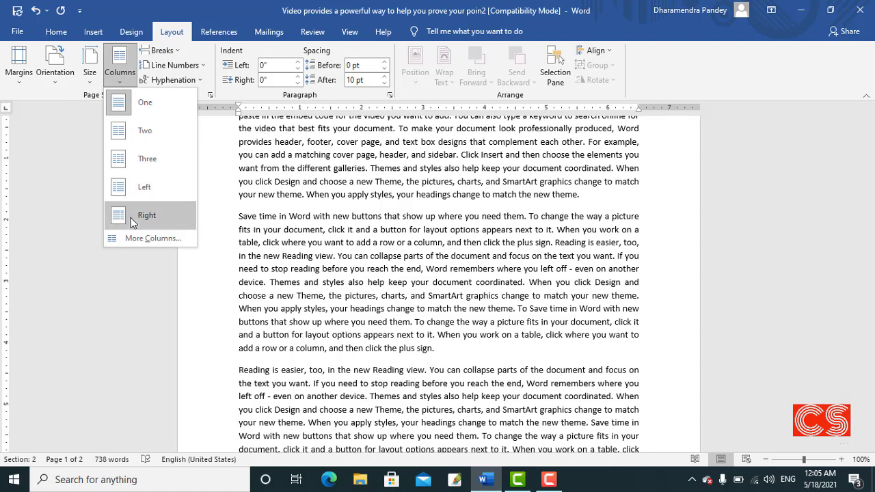
left_click(141, 130)
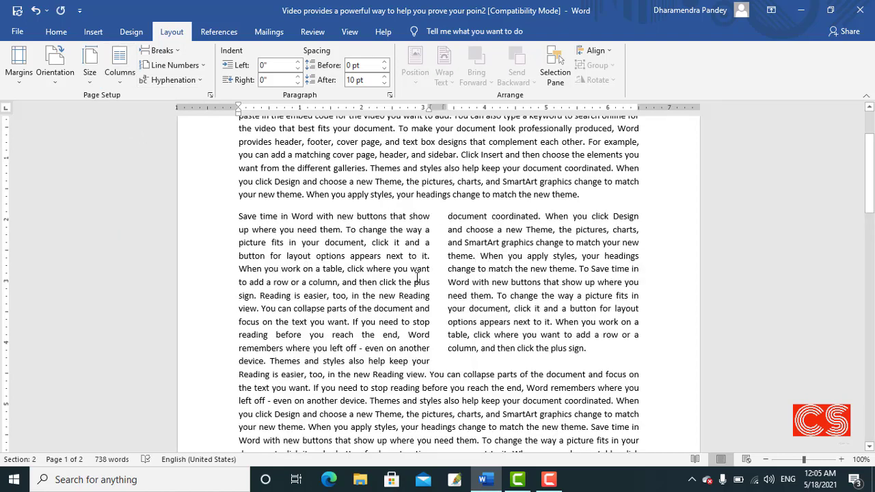
- Try the Left column preset and a three-column layout on the fourth paragraph's section
scroll(436, 264, "up", 2)
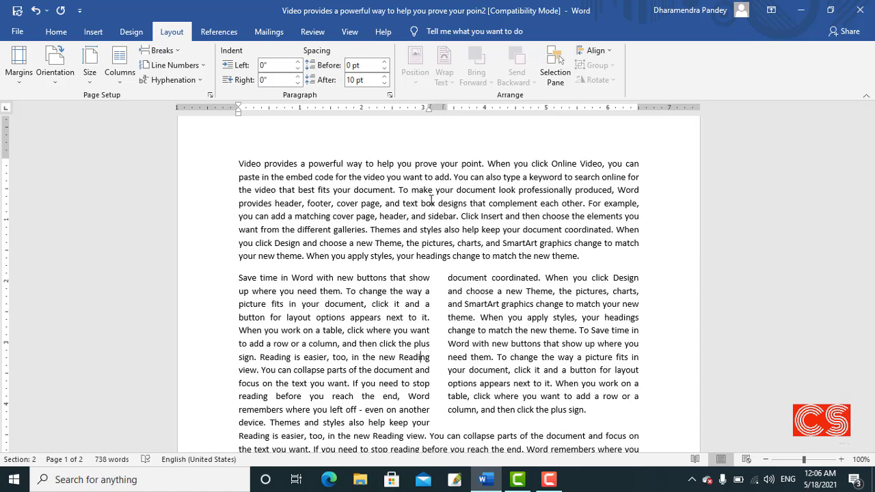
scroll(431, 198, "down", 5)
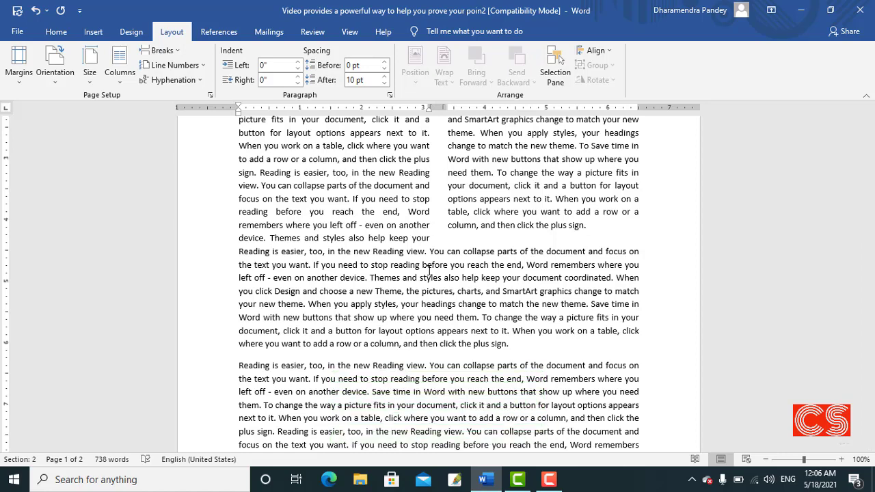
scroll(430, 270, "down", 2)
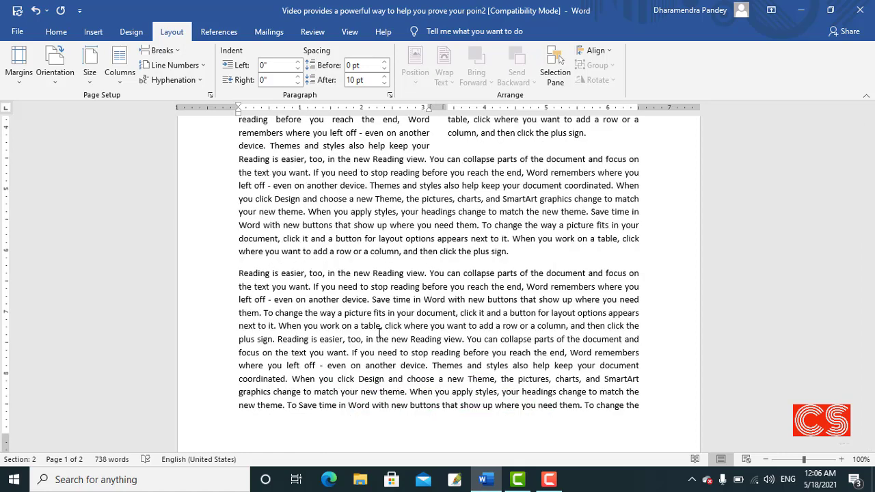
left_click(381, 326)
left_click(114, 79)
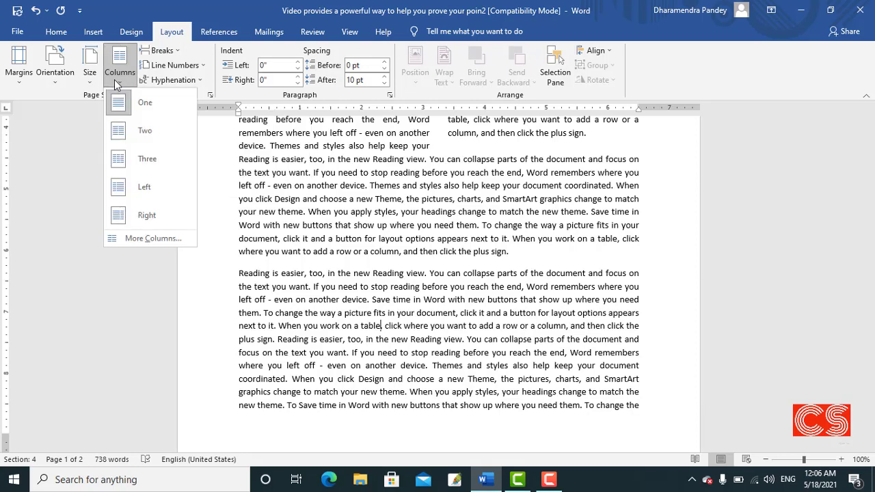
left_click(141, 189)
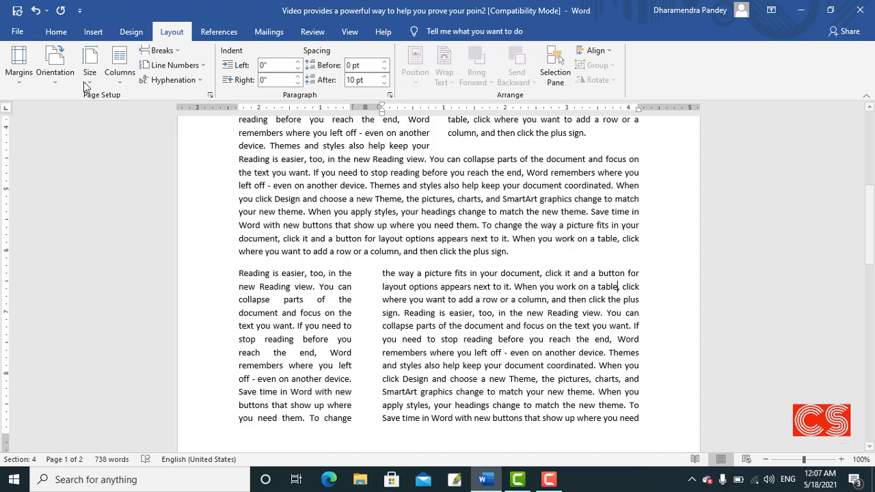
left_click(113, 78)
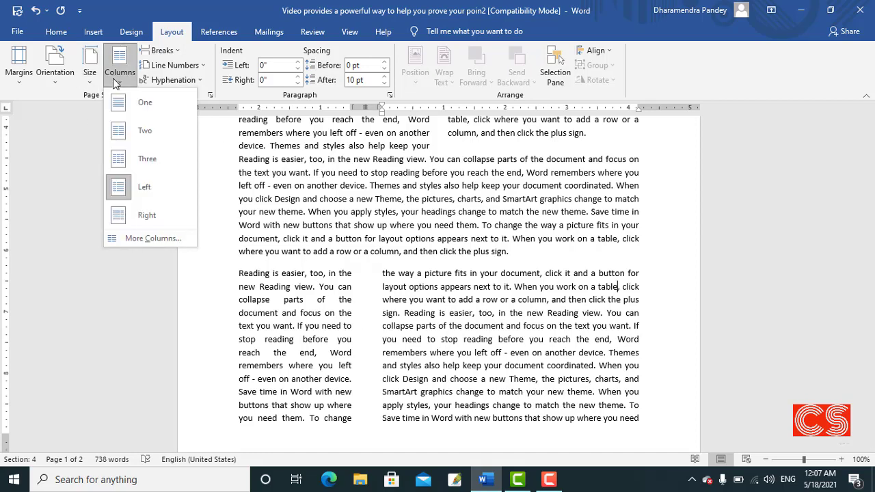
left_click(145, 160)
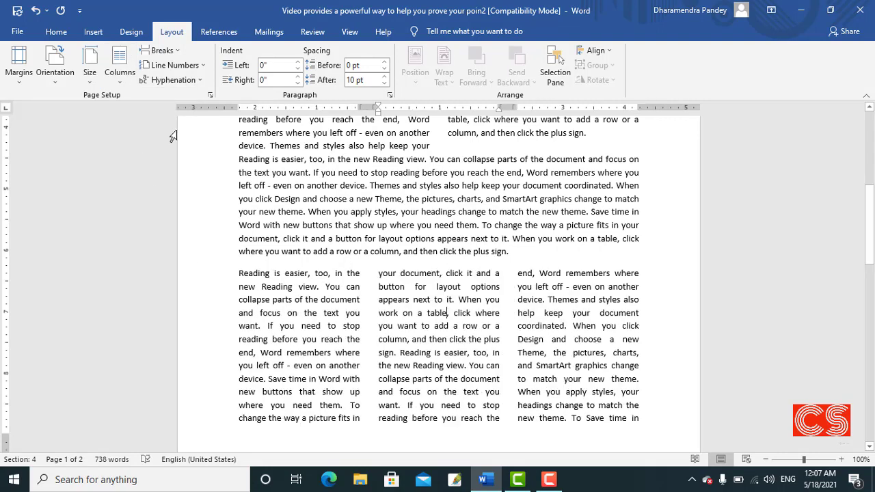
- Set the fourth paragraph's section to 4 columns of equal width, applied to this section only
left_click(121, 83)
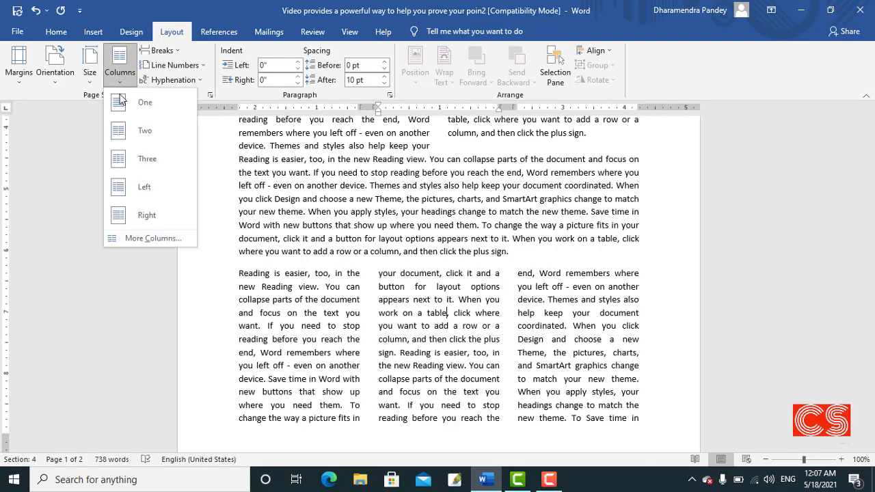
left_click(137, 239)
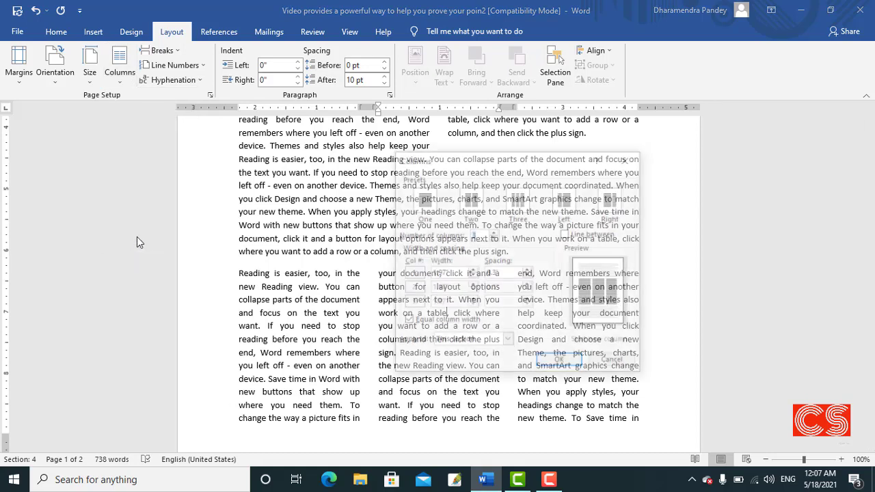
left_click(493, 232)
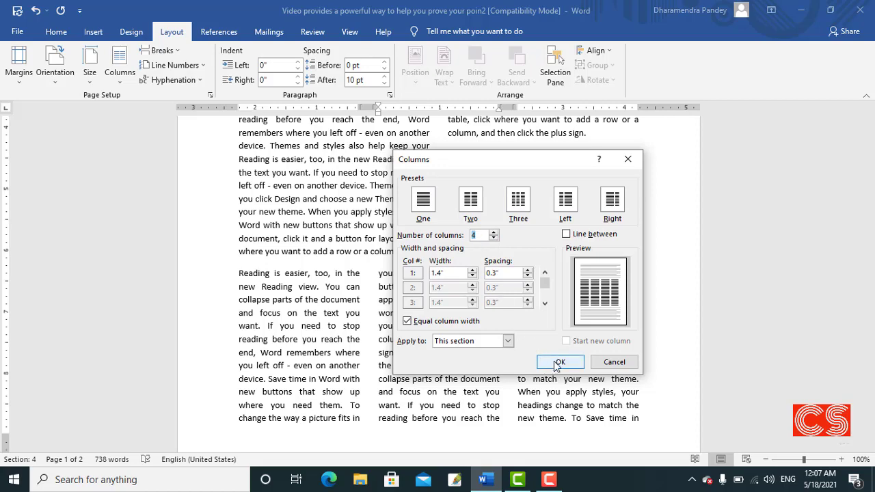
left_click(559, 362)
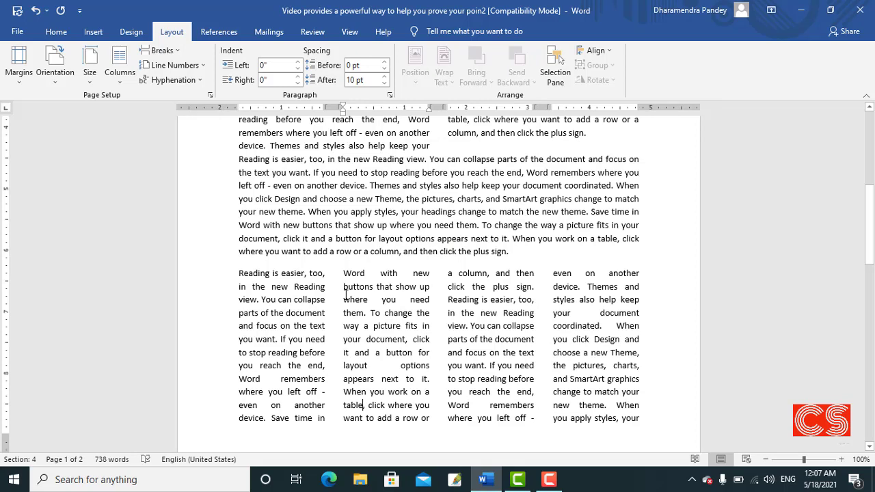